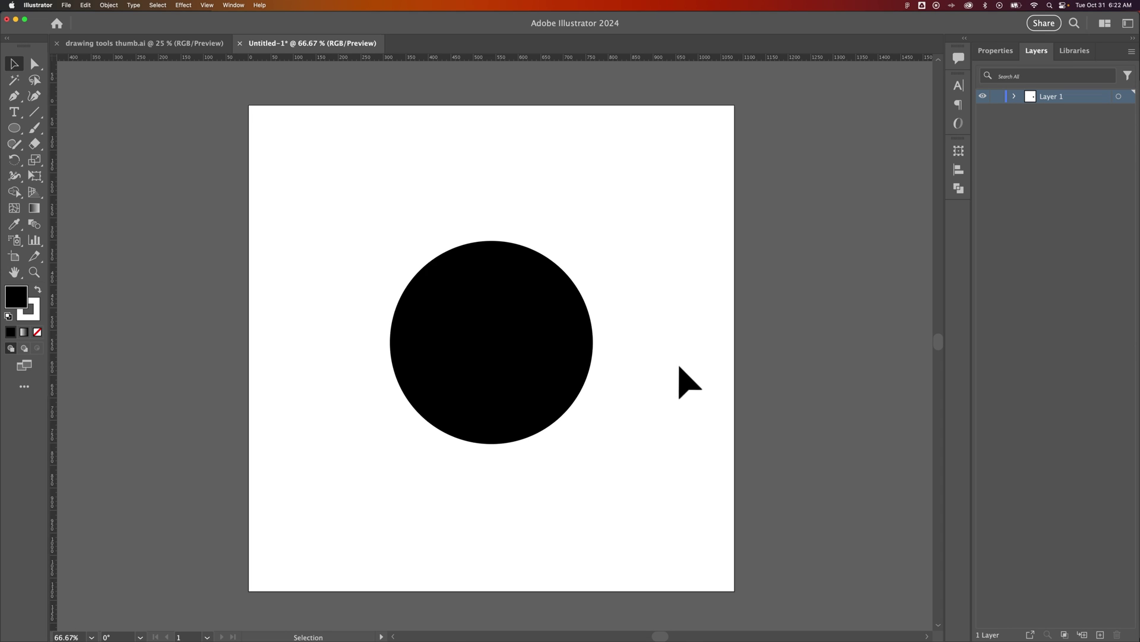
Step: Select the circle and then the tiny stray point beside it to inspect it, then deselect
mouse_move(723, 170)
left_mouse_down()
mouse_move(580, 352)
mouse_move(429, 506)
left_mouse_up()
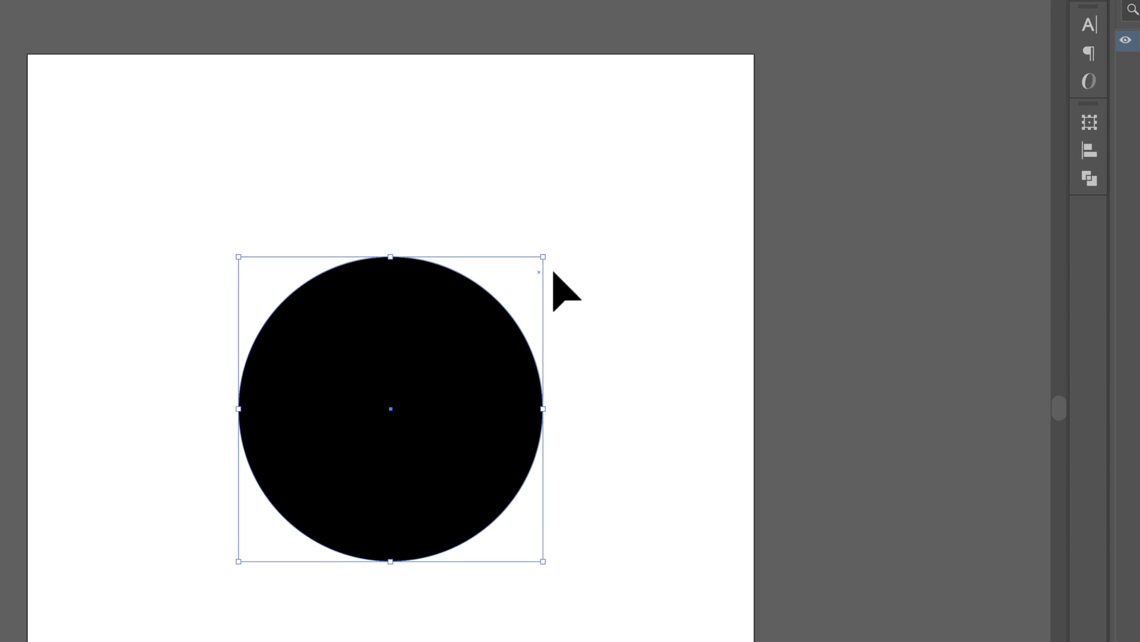
left_click(548, 274)
left_click(539, 272)
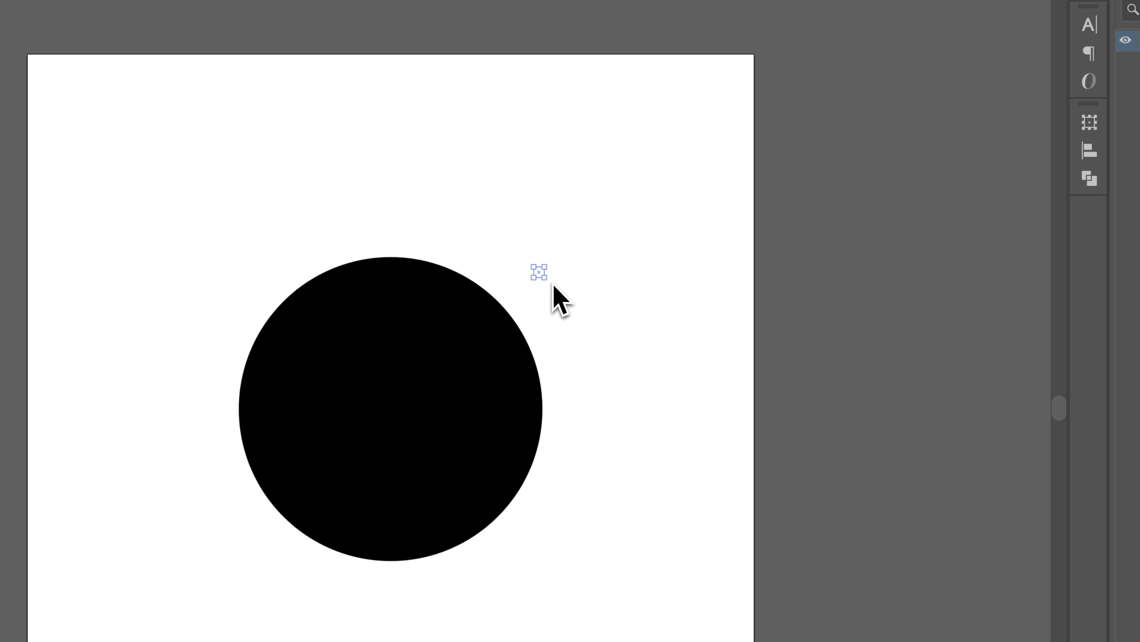
left_click(581, 296)
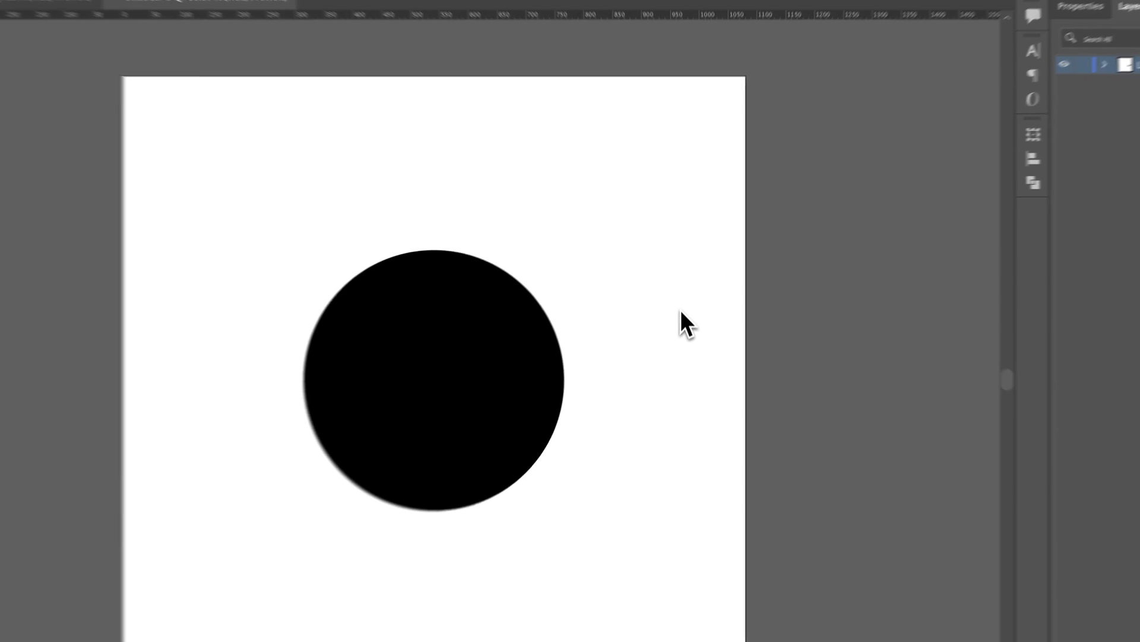
Step: Select all objects, zoom out to see them, deselect, then zoom back in and recentre the artboard
key("super+a")
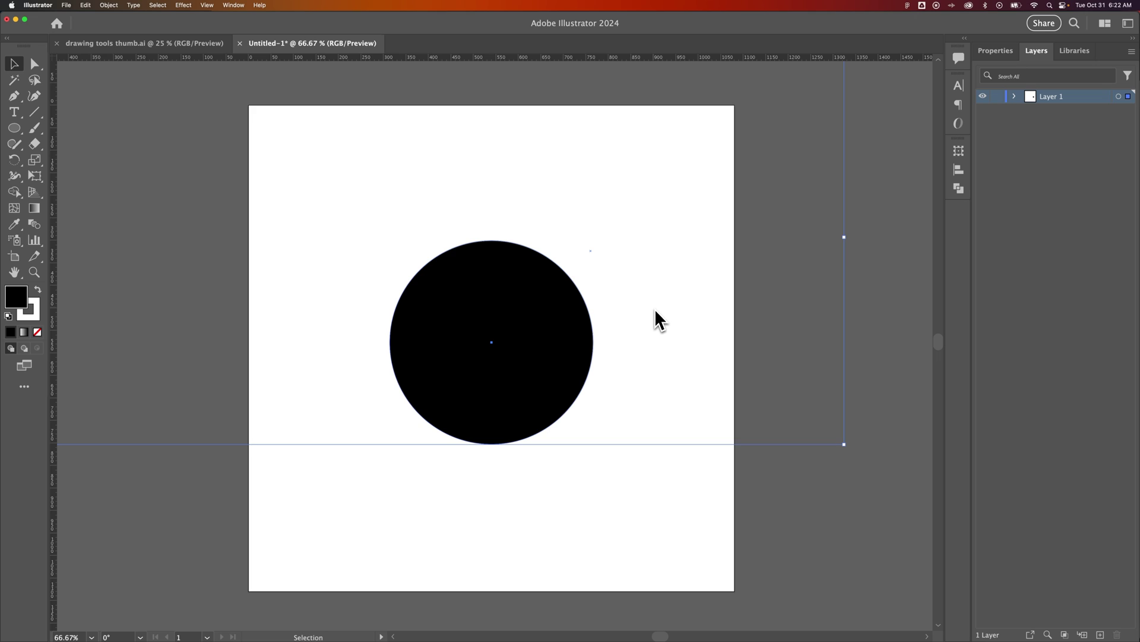
key("super")
key("super+minus")
key("super+minus")
key("super+minus")
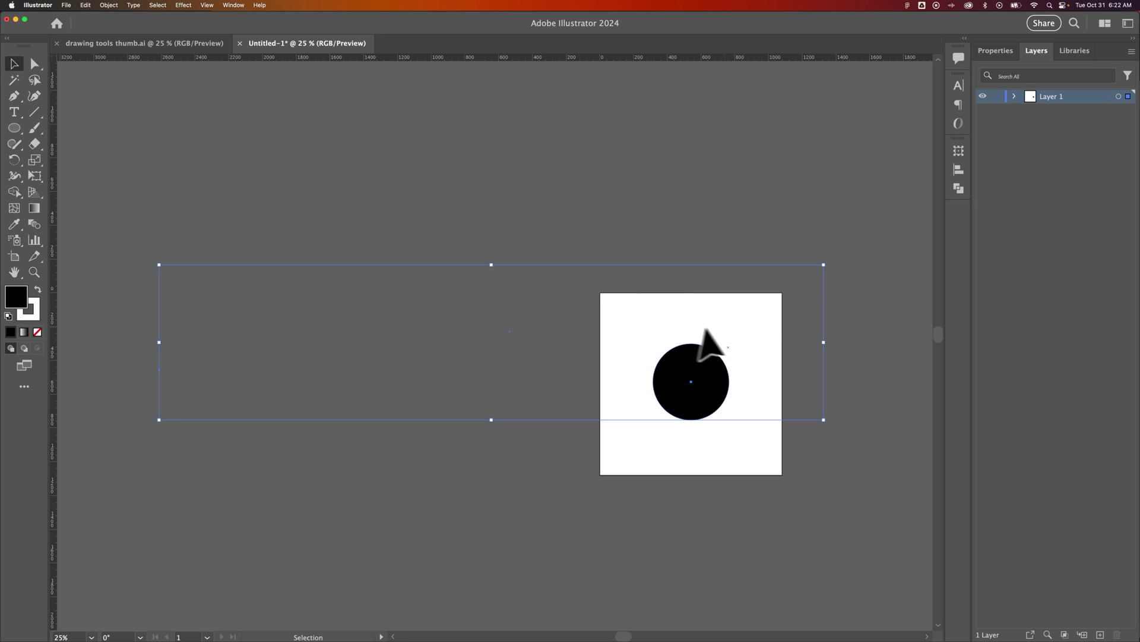
left_click(757, 339)
key("super")
key("super+equal")
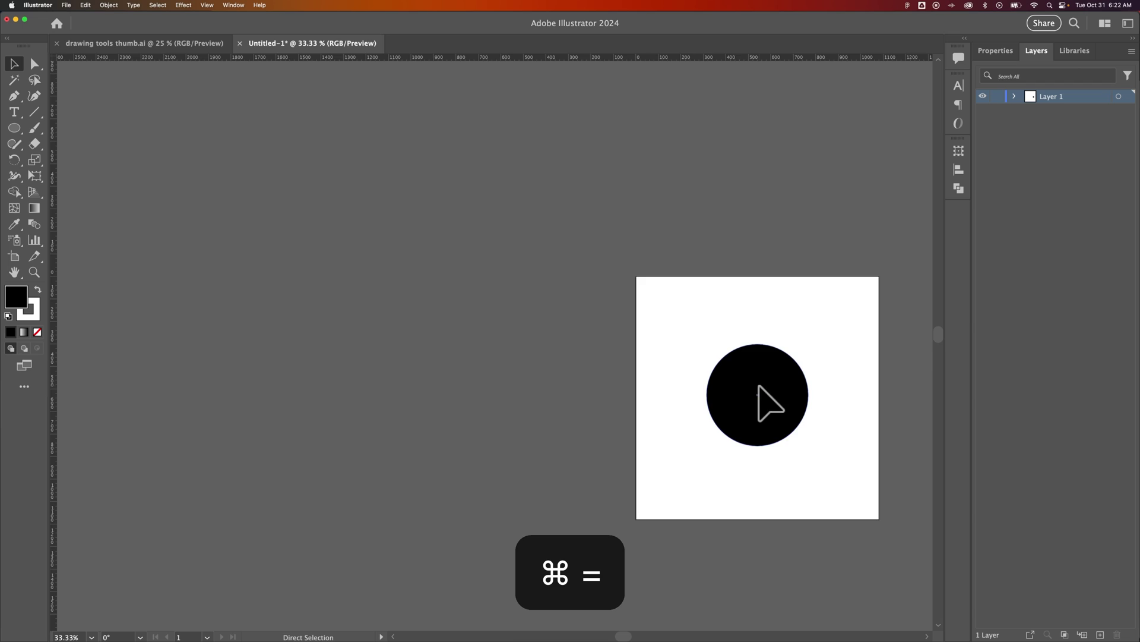
key("super+equal")
key("super+equal")
left_click_drag(637, 364, 291, 348)
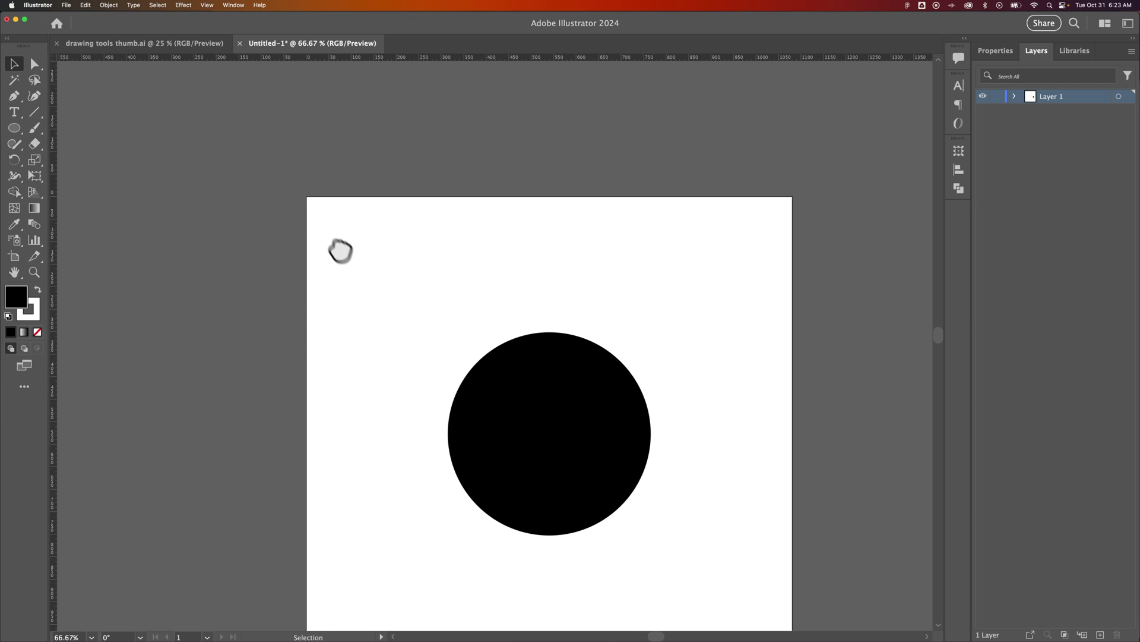
Step: Select all stray points with Select > Object > Stray Points and zoom out to locate them
left_click(158, 5)
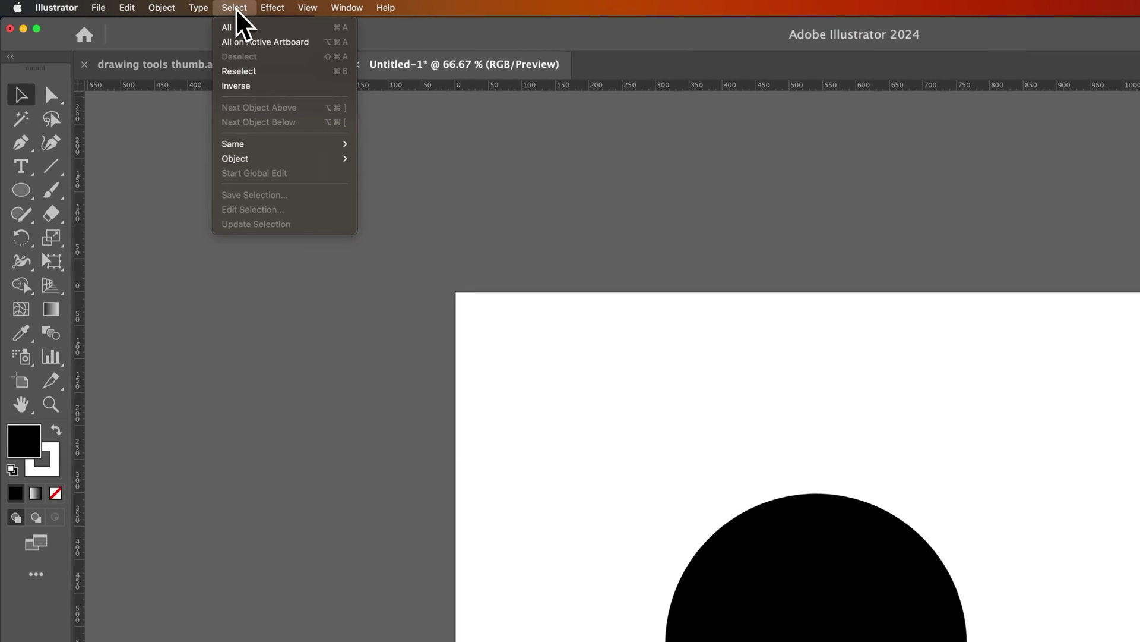
mouse_move(267, 160)
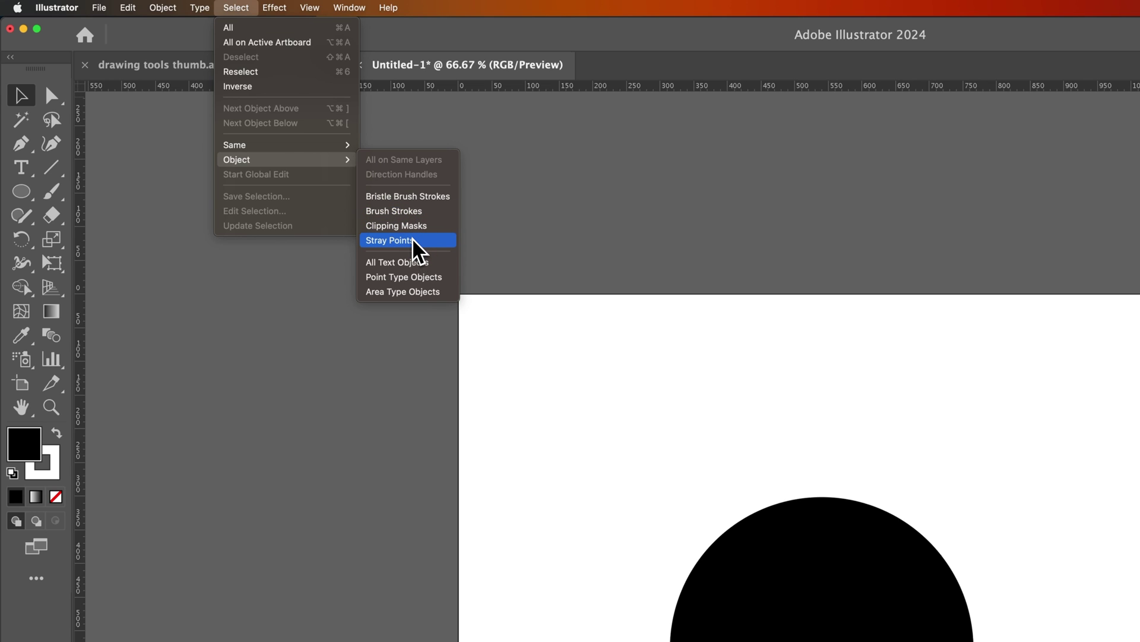
left_click(417, 253)
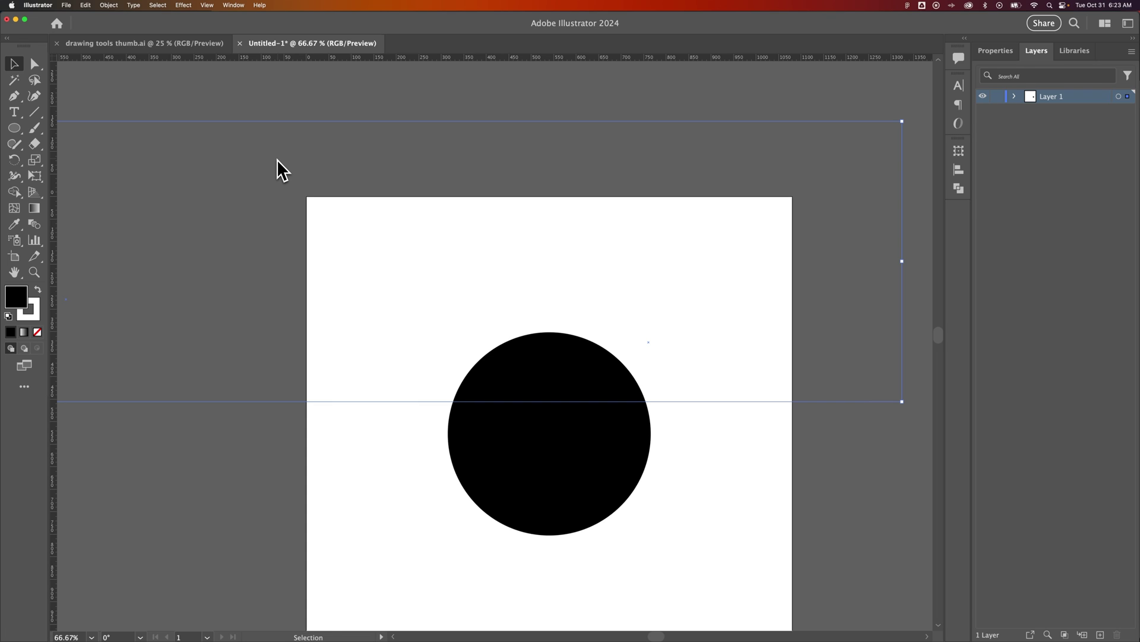
key("super+minus")
key("super+minus")
key("super+minus")
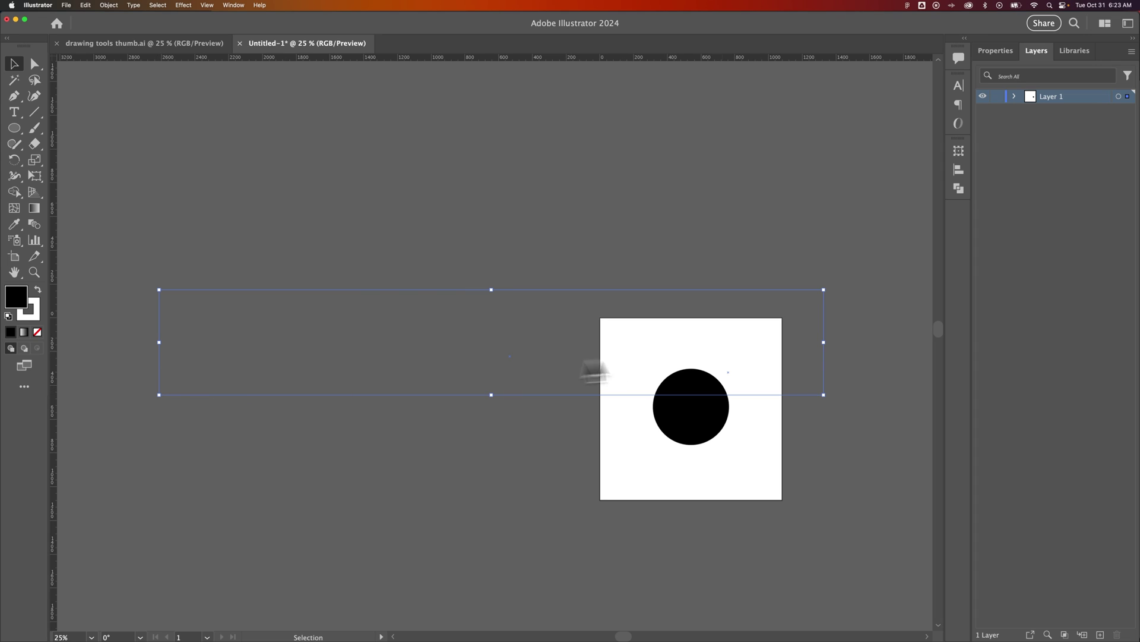
Step: Confirm Select All picks up only the circle, recentre and zoom in, deselect, and reopen Select > Object
left_click(746, 367)
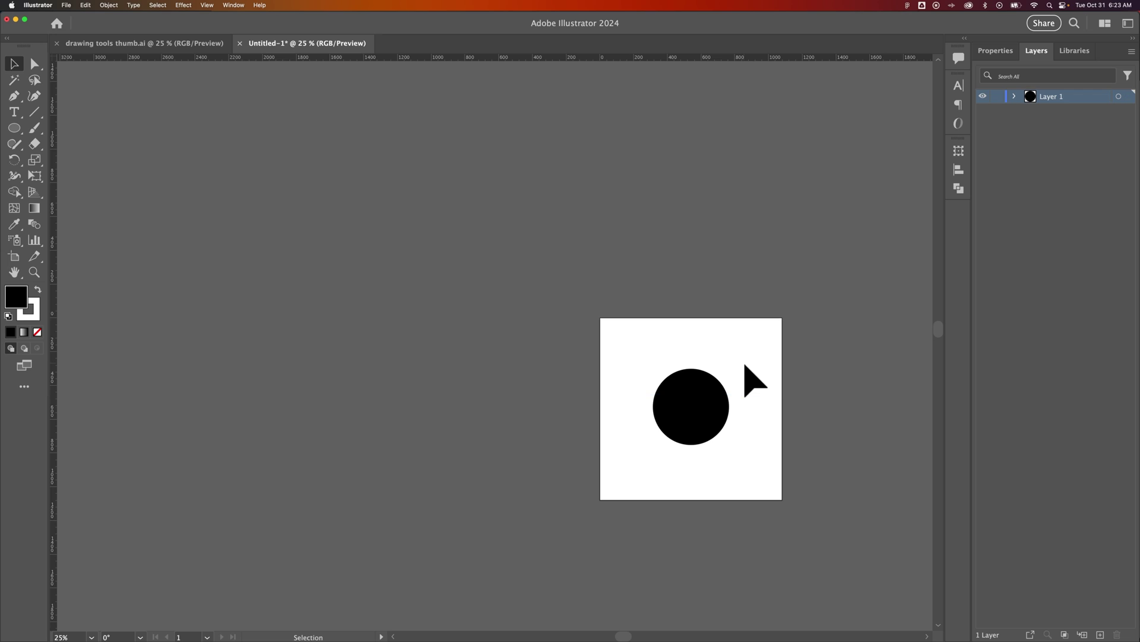
key("a")
key("super+a")
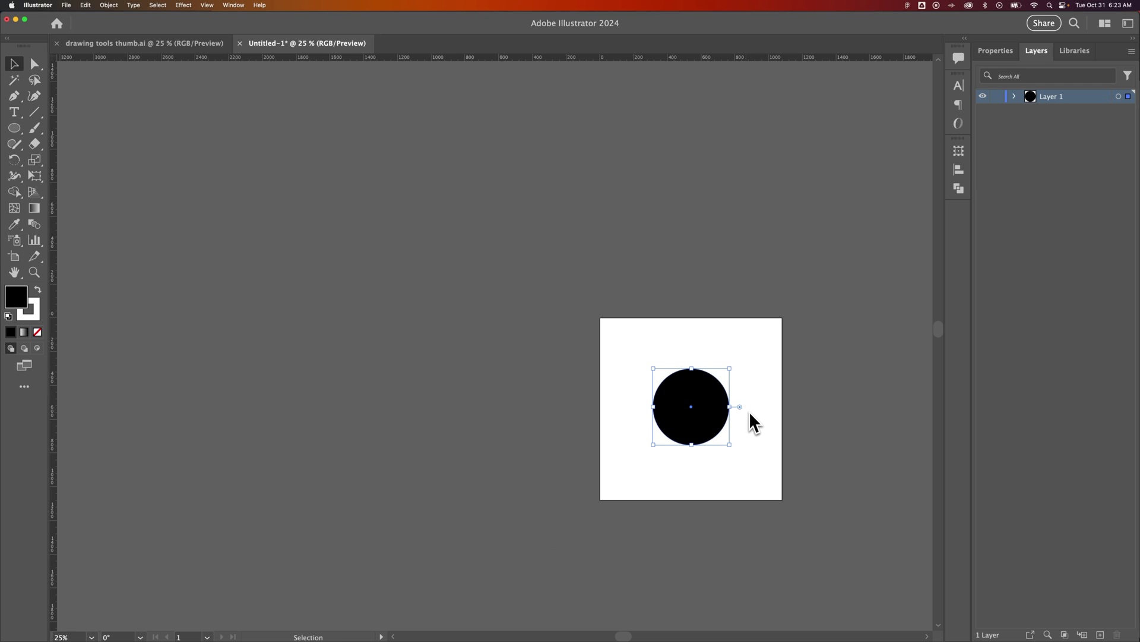
key("space")
left_click_drag(767, 425, 634, 368)
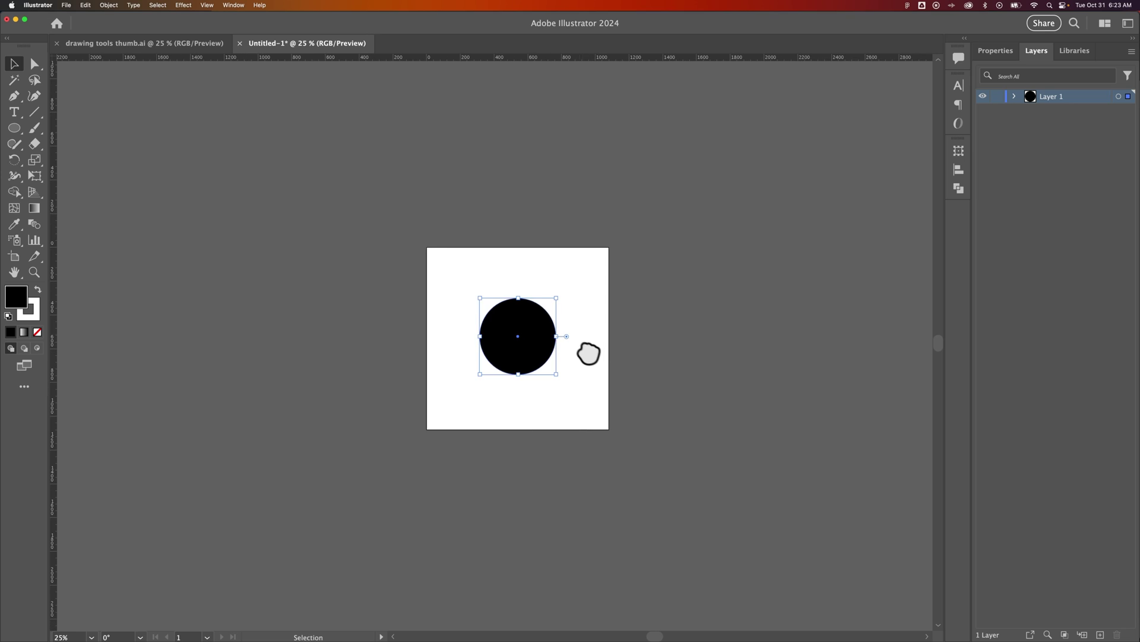
key("super+equal")
key("super+equal")
key("super+equal")
key("super+equal")
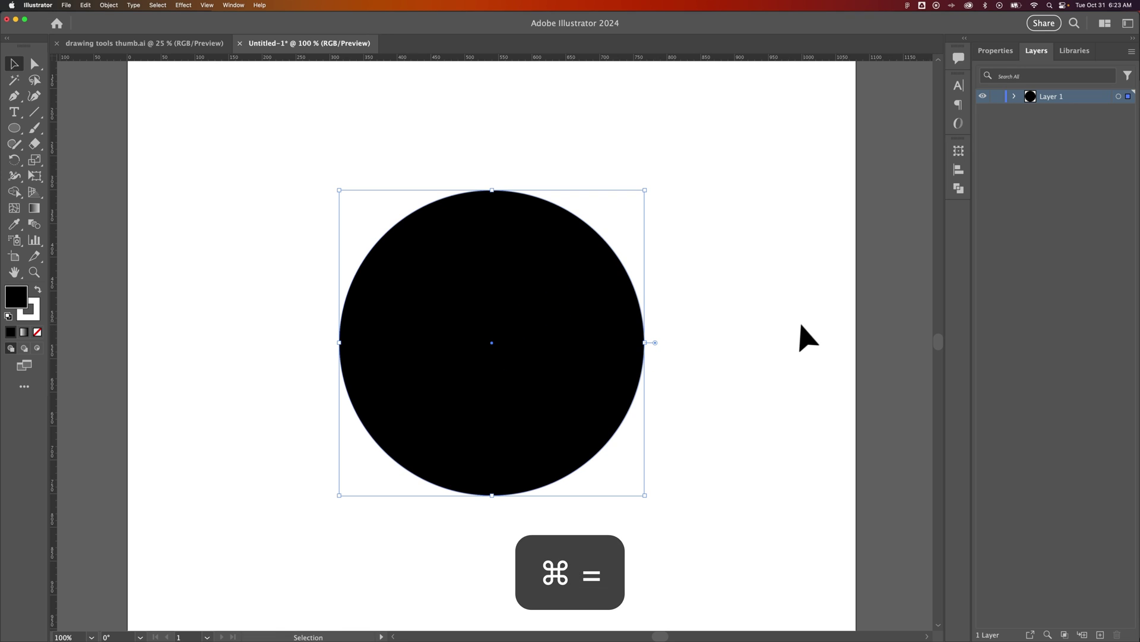
left_click(802, 332)
left_click(158, 5)
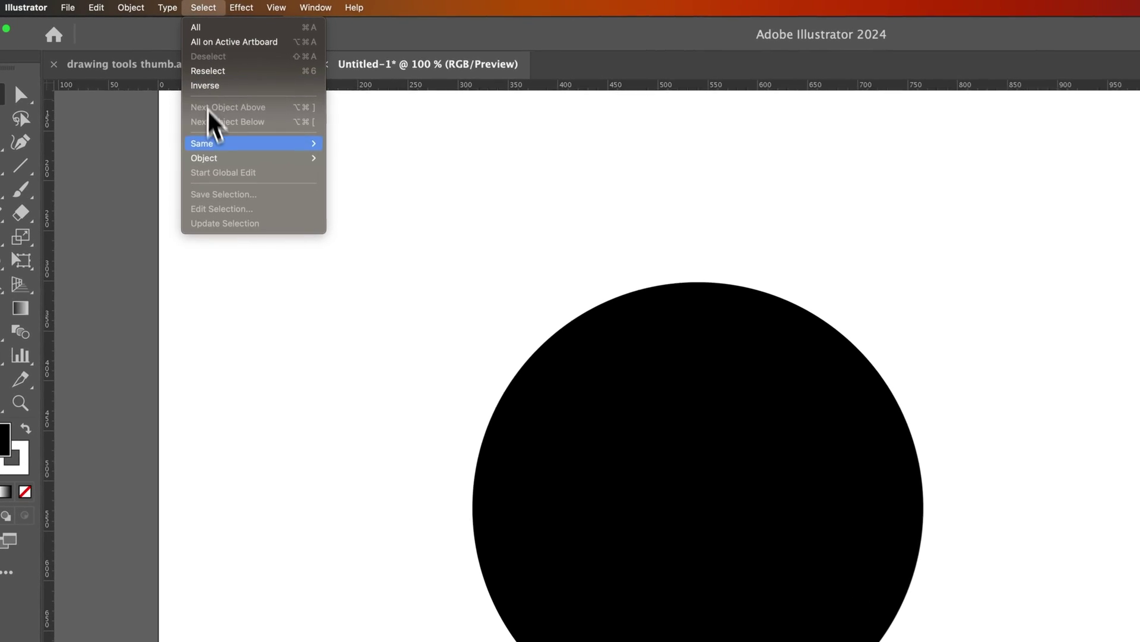
mouse_move(161, 110)
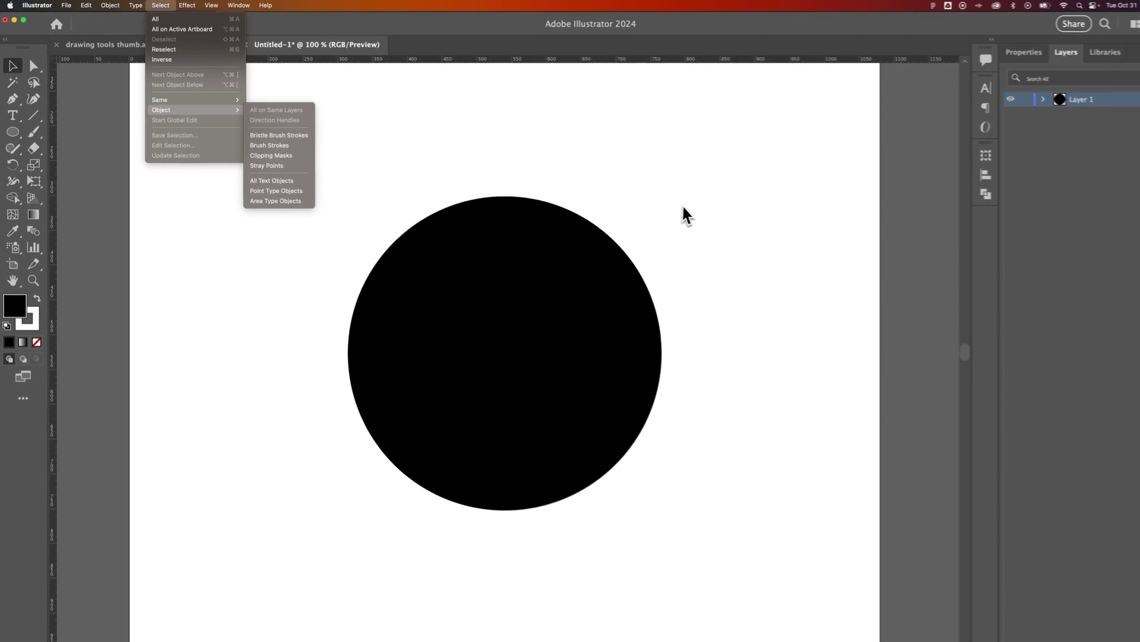
Step: Dismiss the Select > Object menu by clicking the canvas without choosing an option
left_click(670, 202)
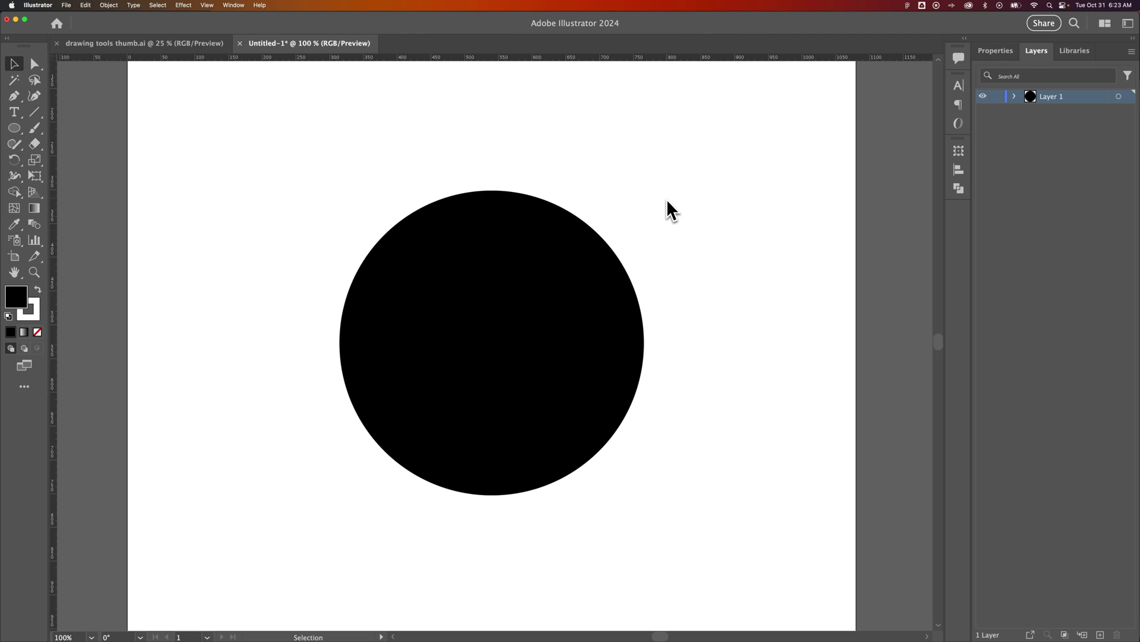